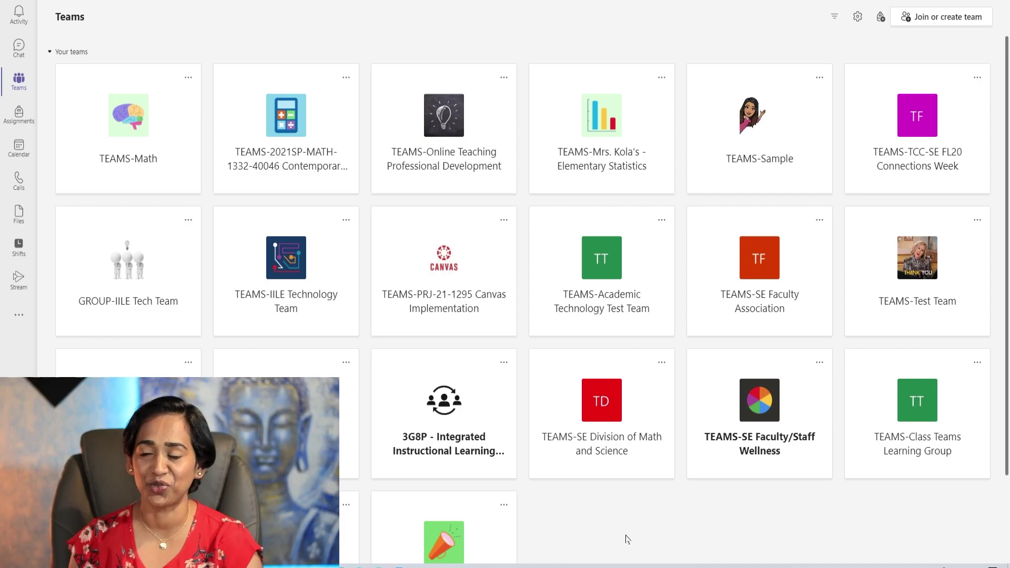
Step: Open the TEAMS-Math team card from the grid of teams
click(132, 139)
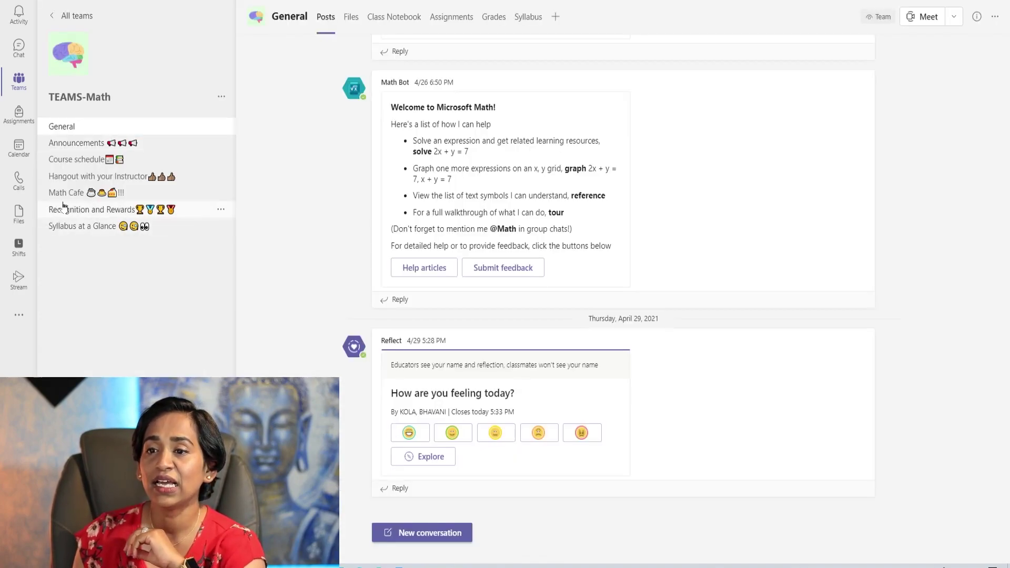
Step: In Math Cafe, start a new conversation and insert a Reflect check-in found by searching 'reflect'
click(68, 193)
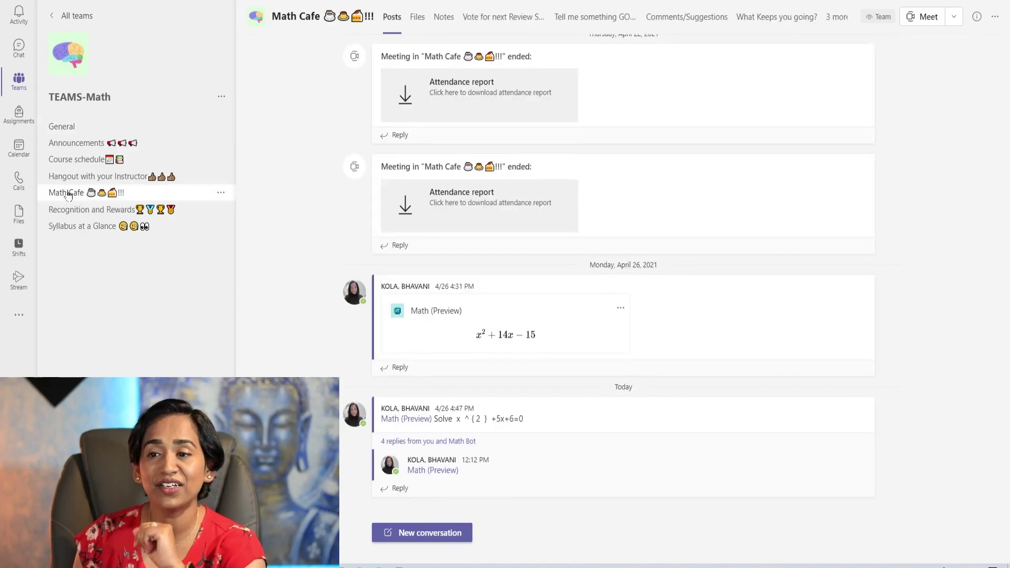
click(465, 533)
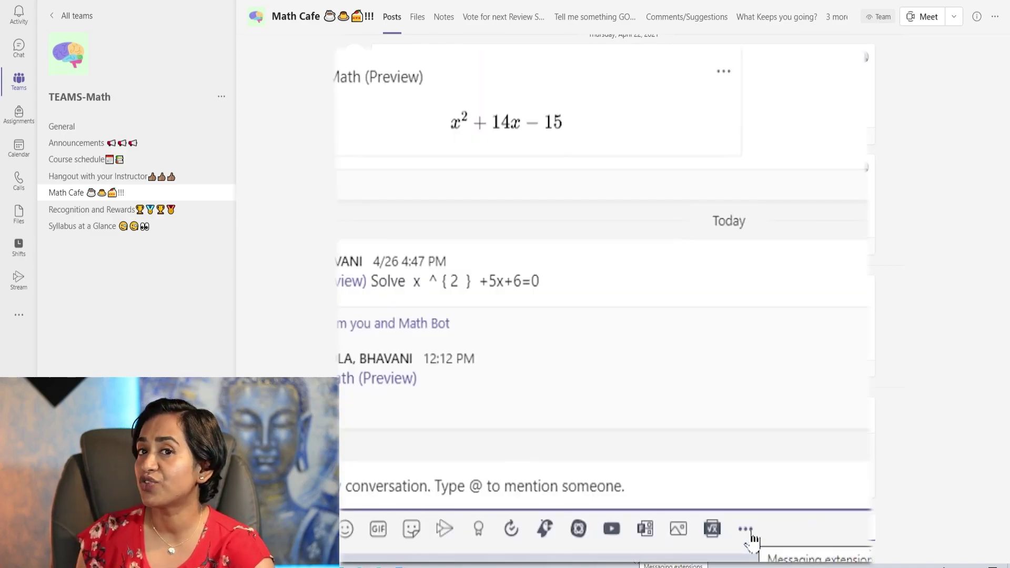
click(745, 529)
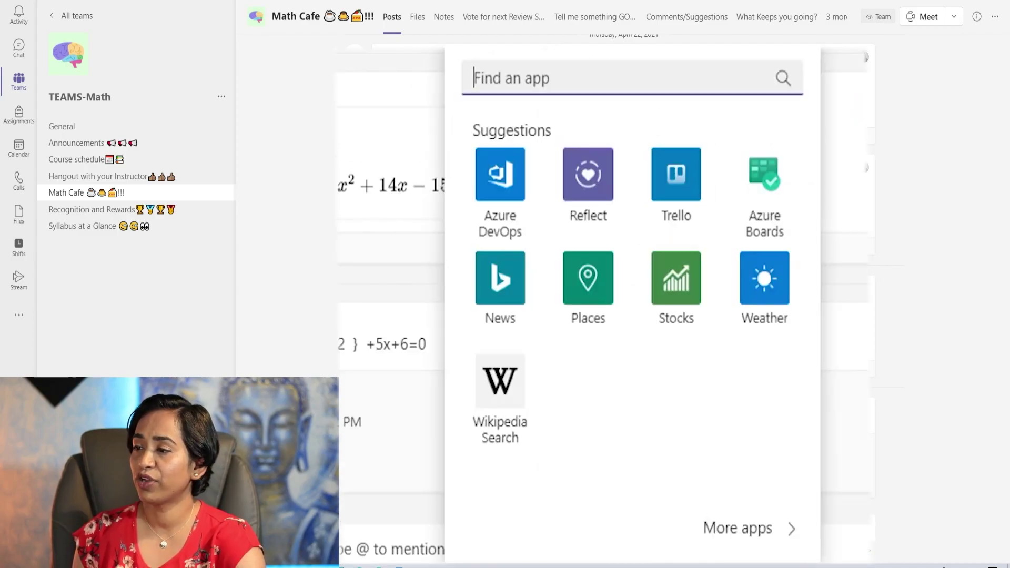
text(relect)
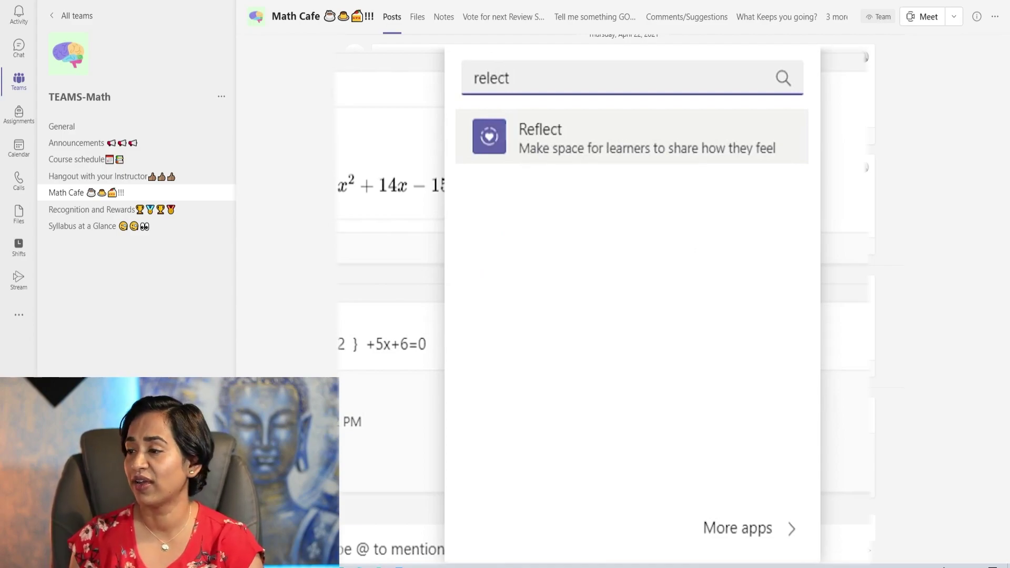
click(632, 158)
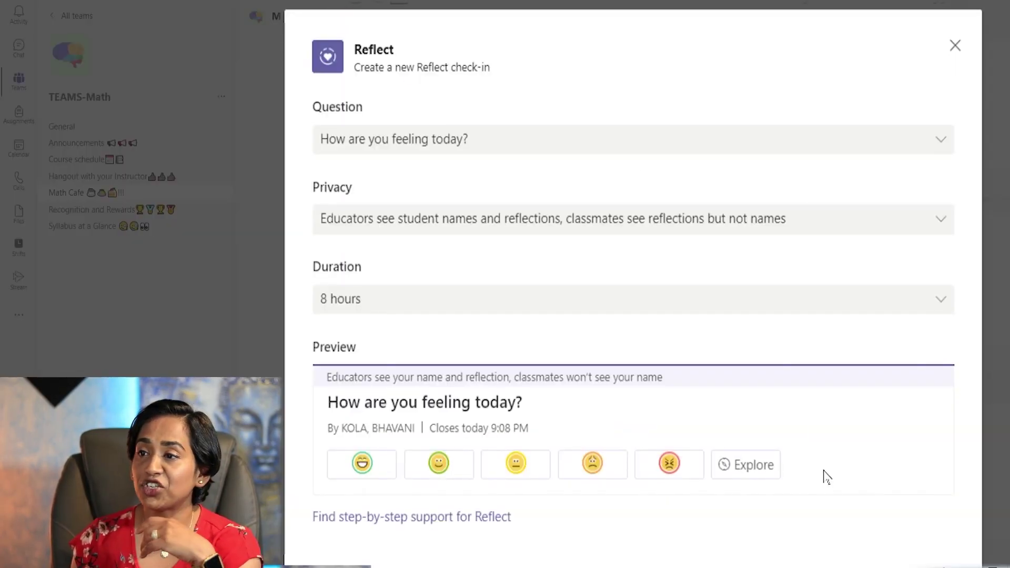
Step: Choose 'How are you feeling today?' as the question and show the privacy options
click(941, 148)
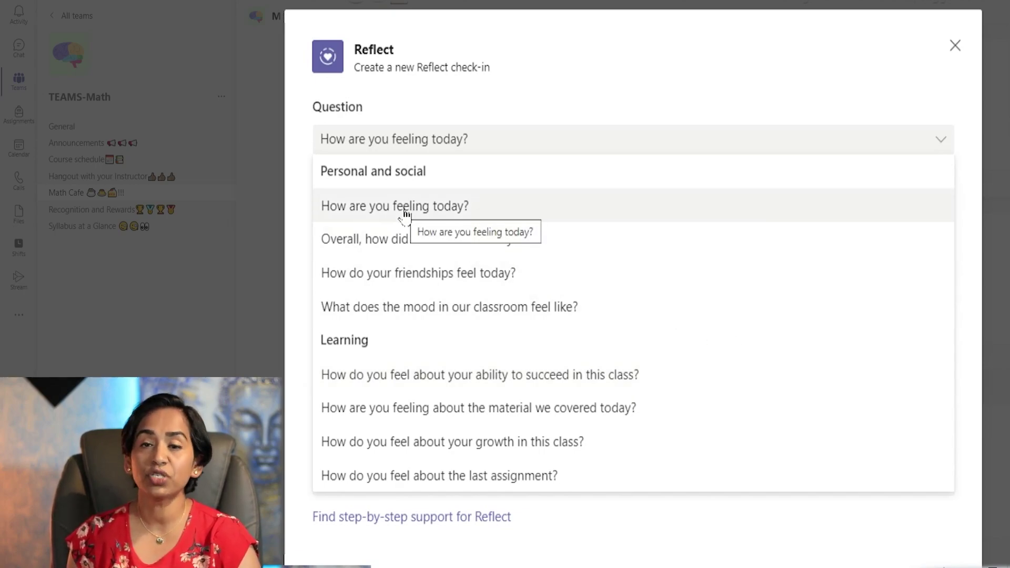
click(406, 214)
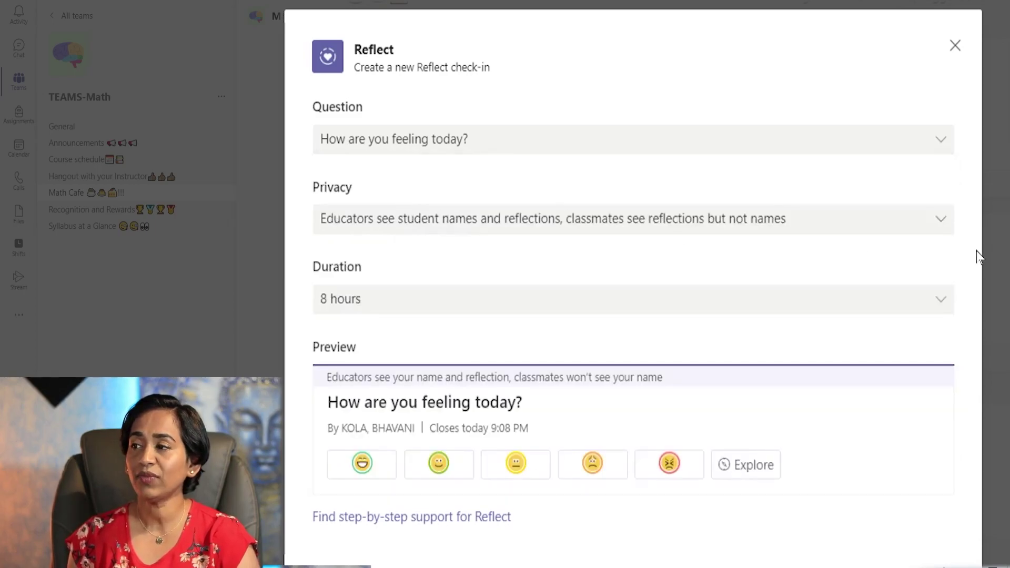
click(946, 231)
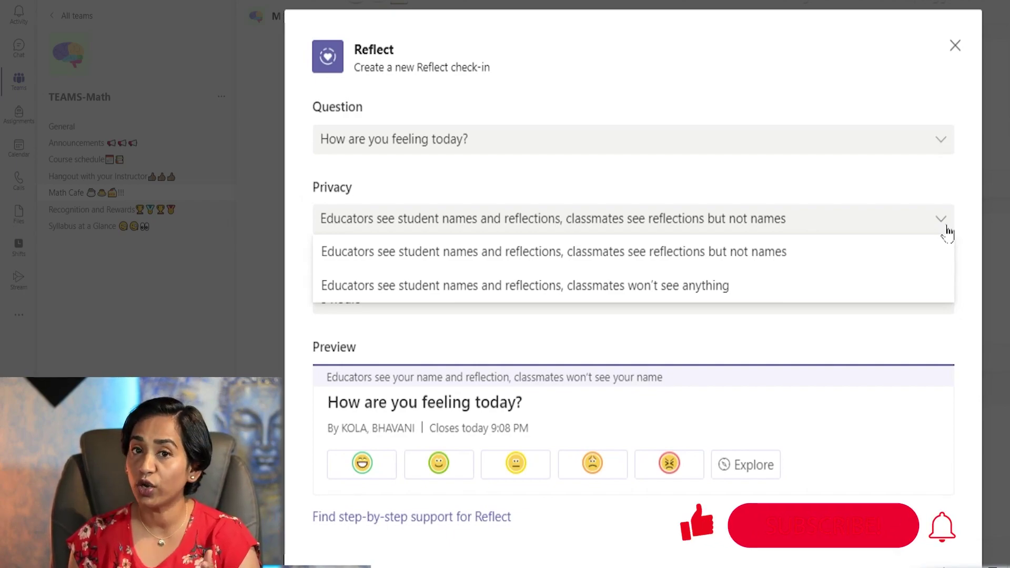
Step: Keep names hidden from classmates, set the duration to 24 hours, and send the check-in
click(756, 261)
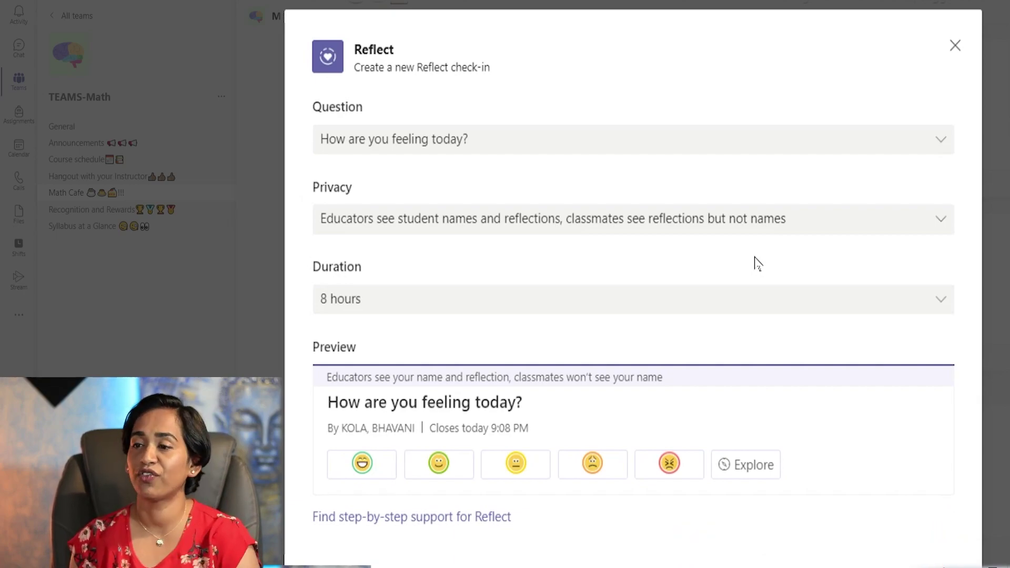
click(941, 303)
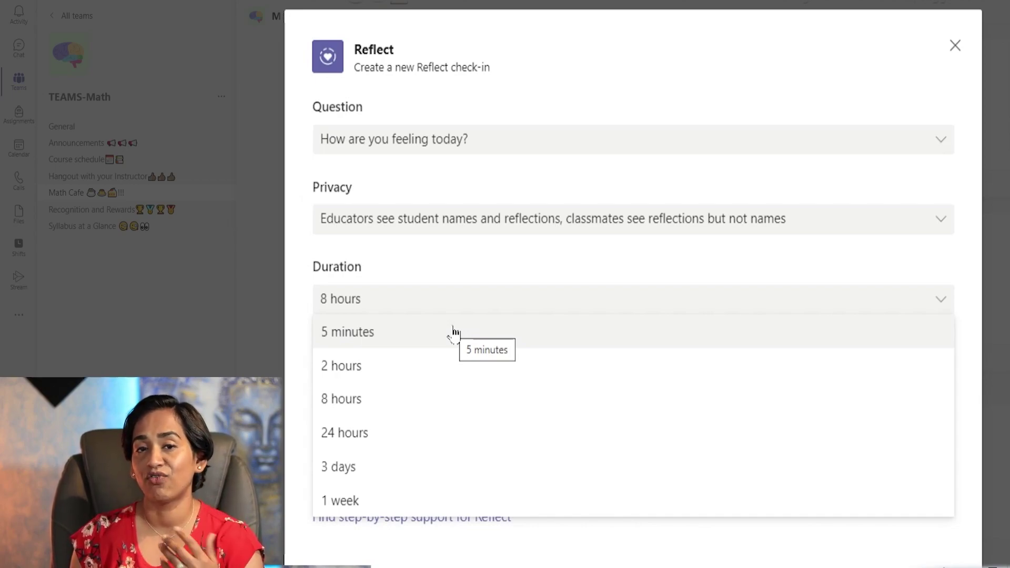
click(399, 432)
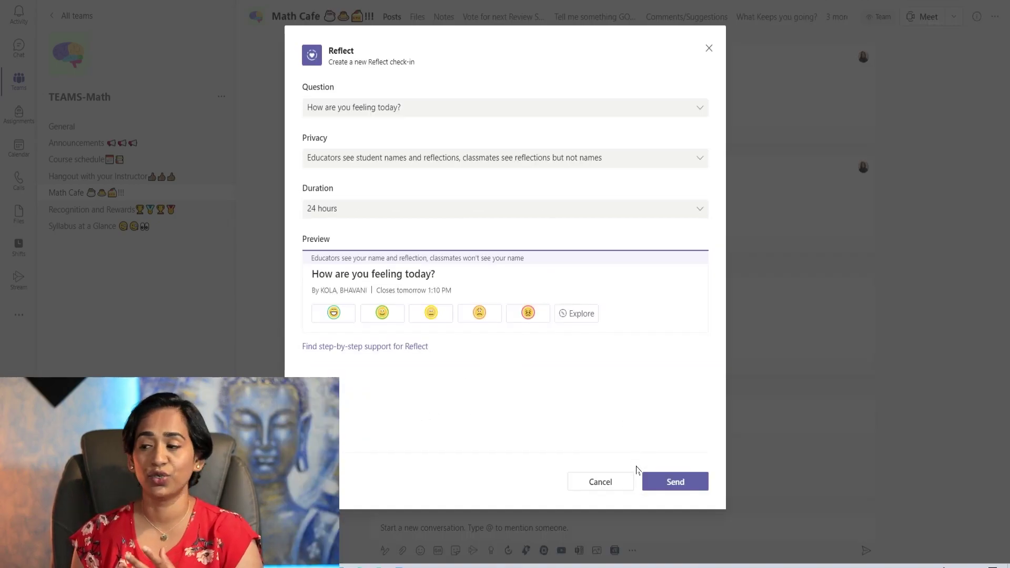
click(675, 481)
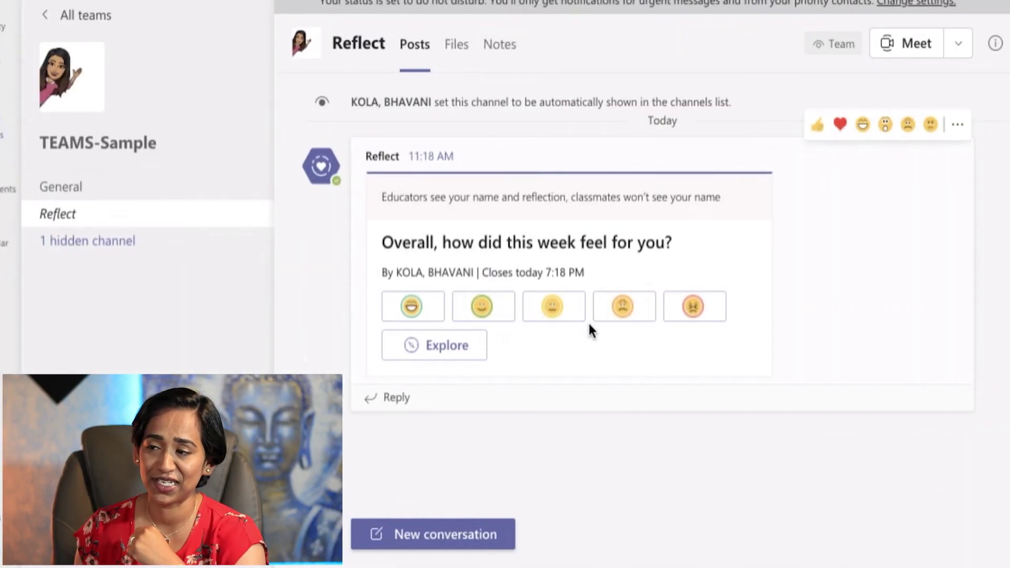
Step: Answer with the very happy face, expand the emotion words, then switch to the smiling face
click(411, 309)
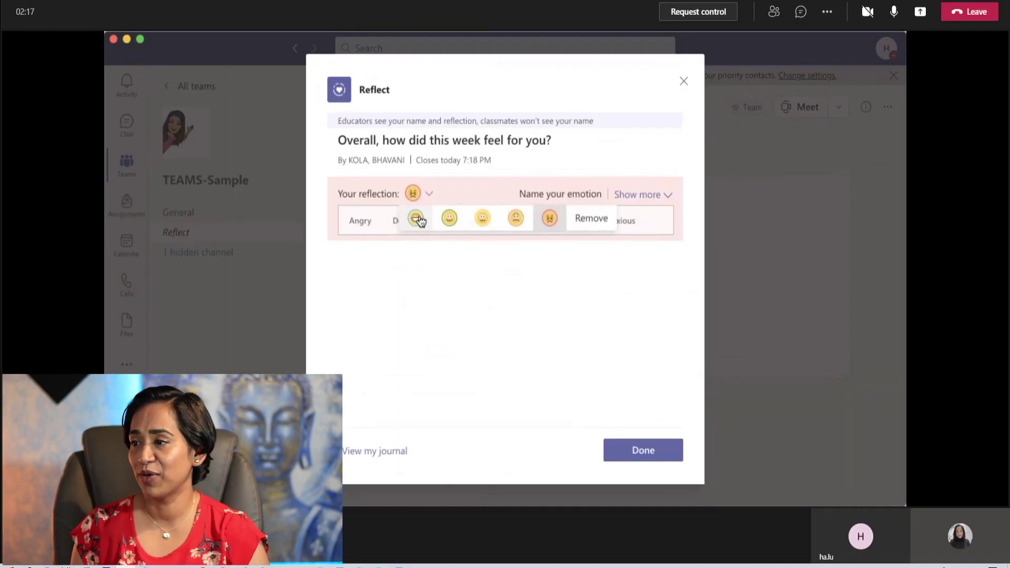
click(416, 219)
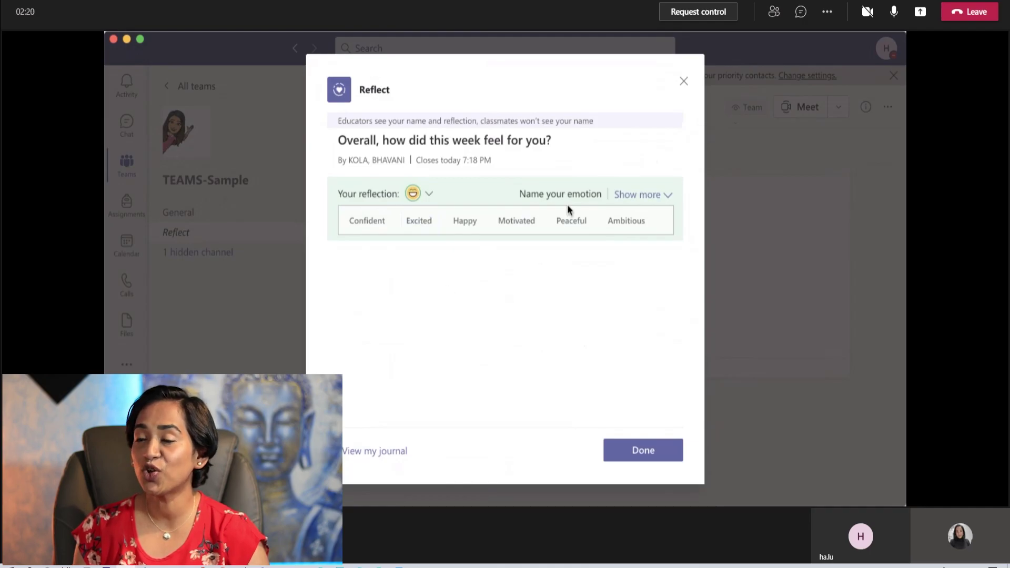
click(653, 197)
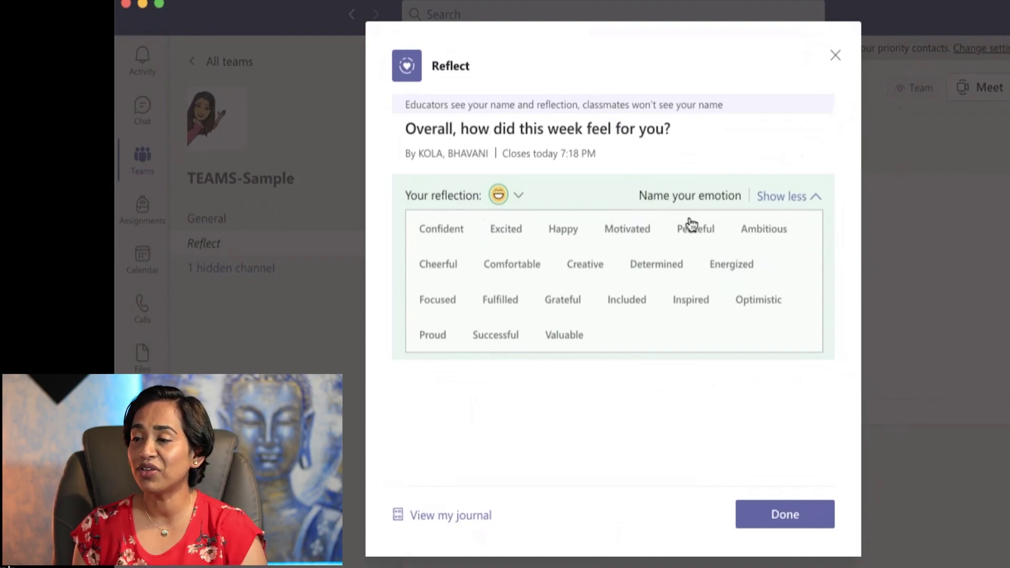
click(513, 197)
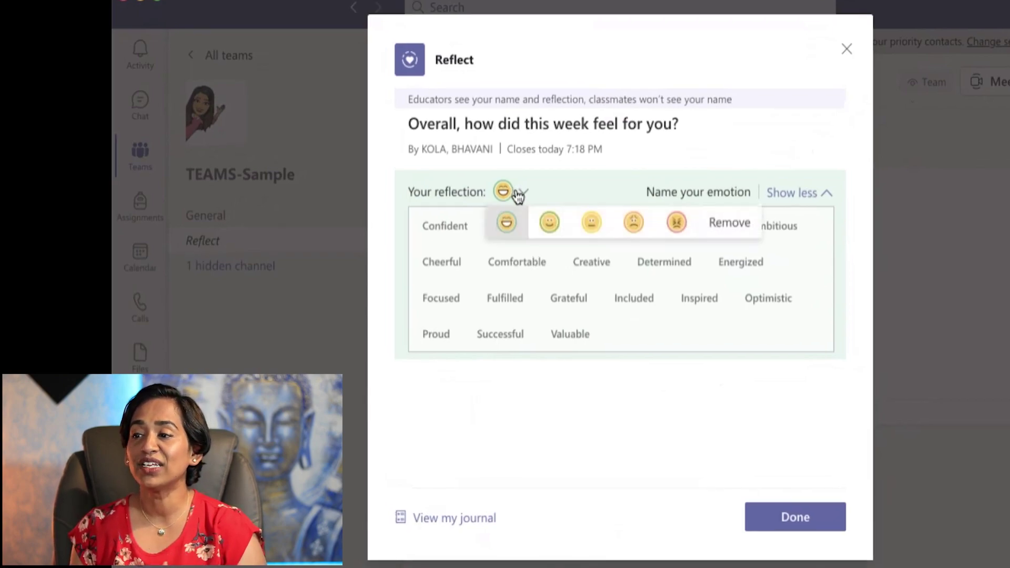
click(549, 222)
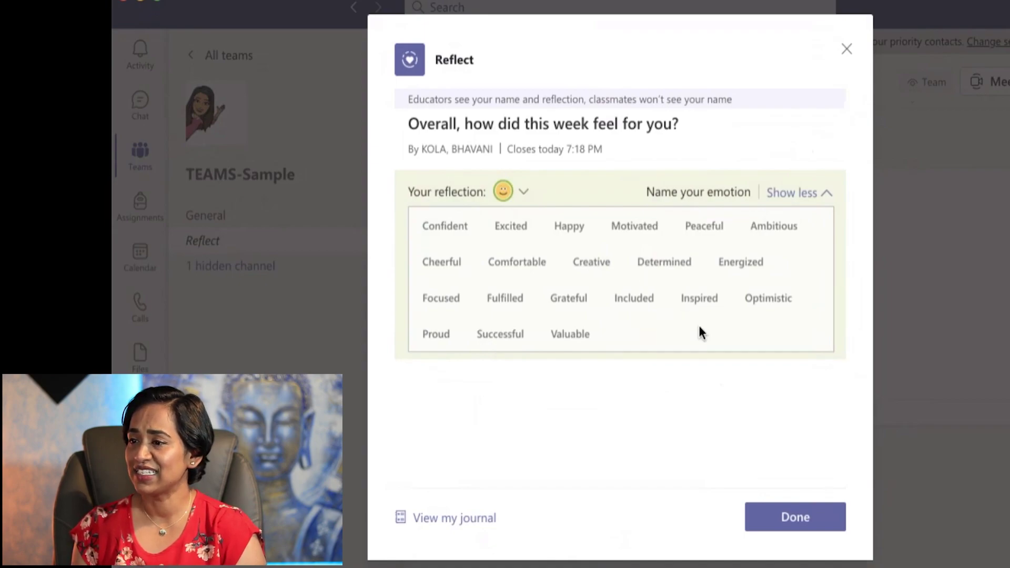
Step: Change the reflection to the neutral, then sad, then angry face
click(503, 191)
click(590, 221)
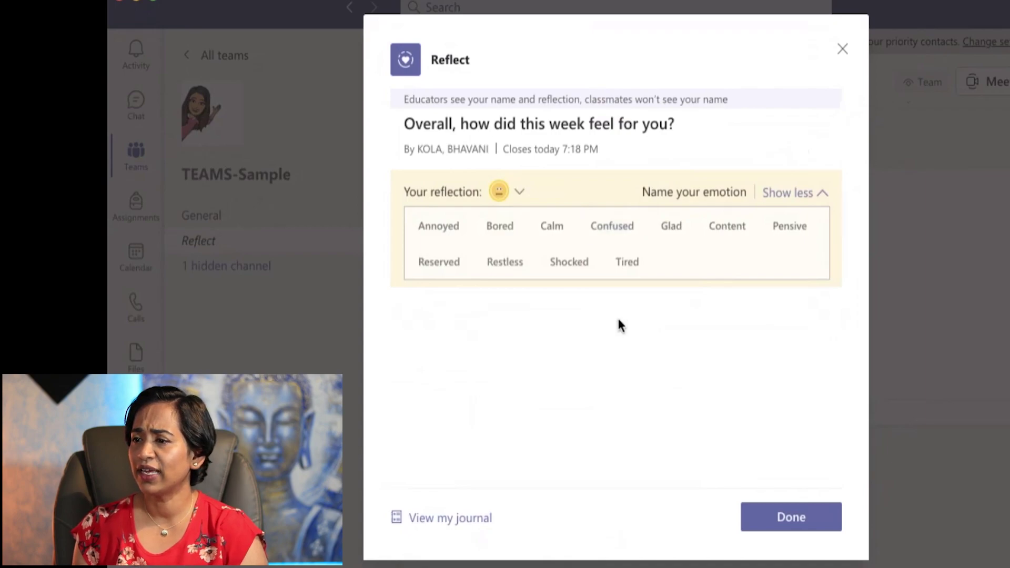
click(519, 192)
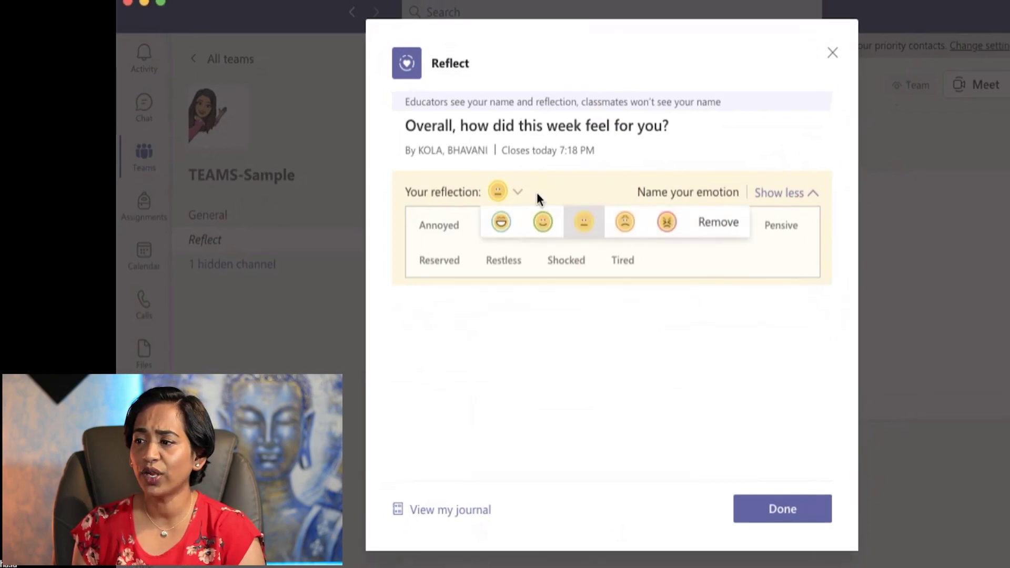
click(627, 221)
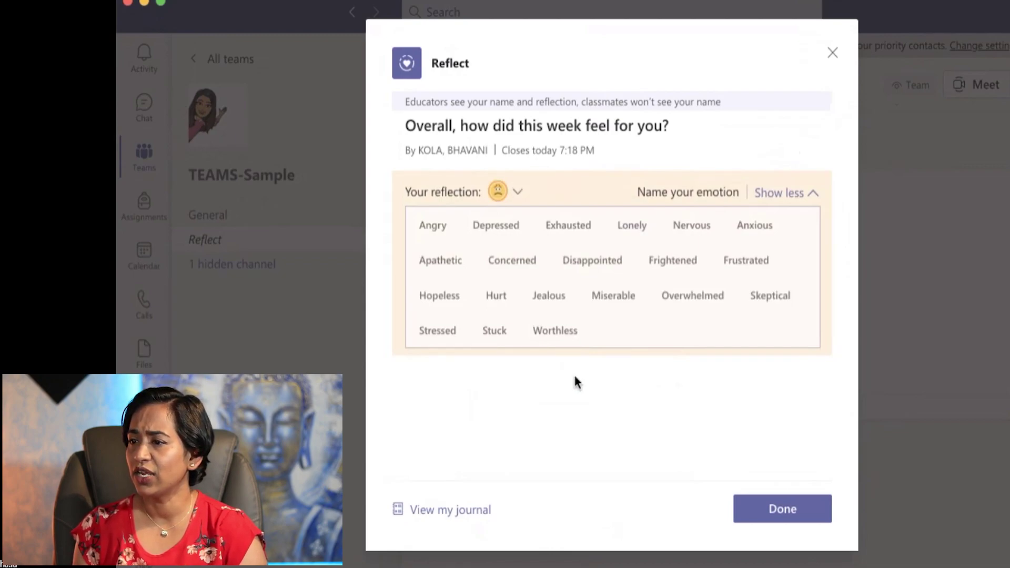
click(517, 191)
click(668, 220)
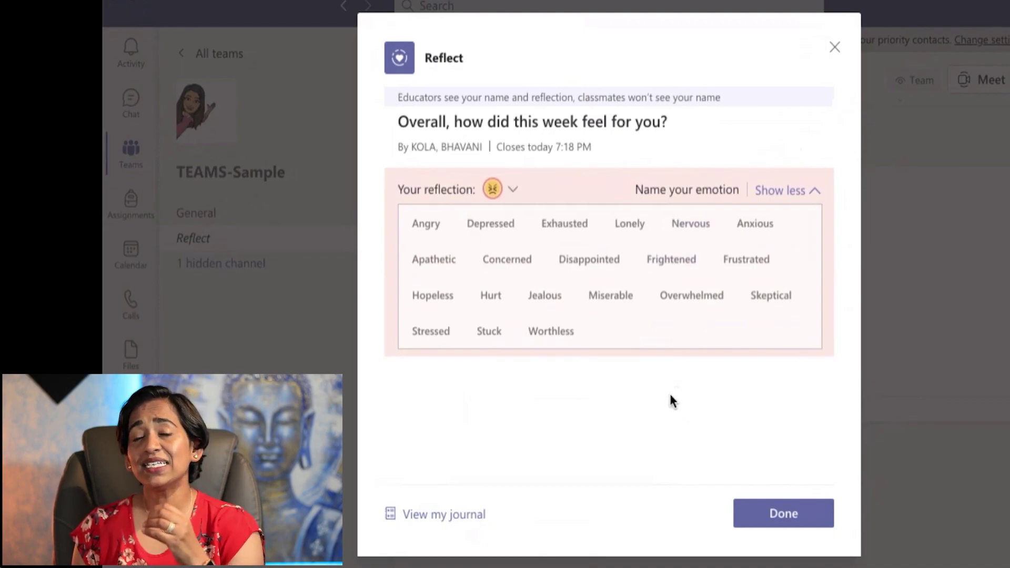
Step: Settle on the happiest face and view the journal of past reflections
click(512, 191)
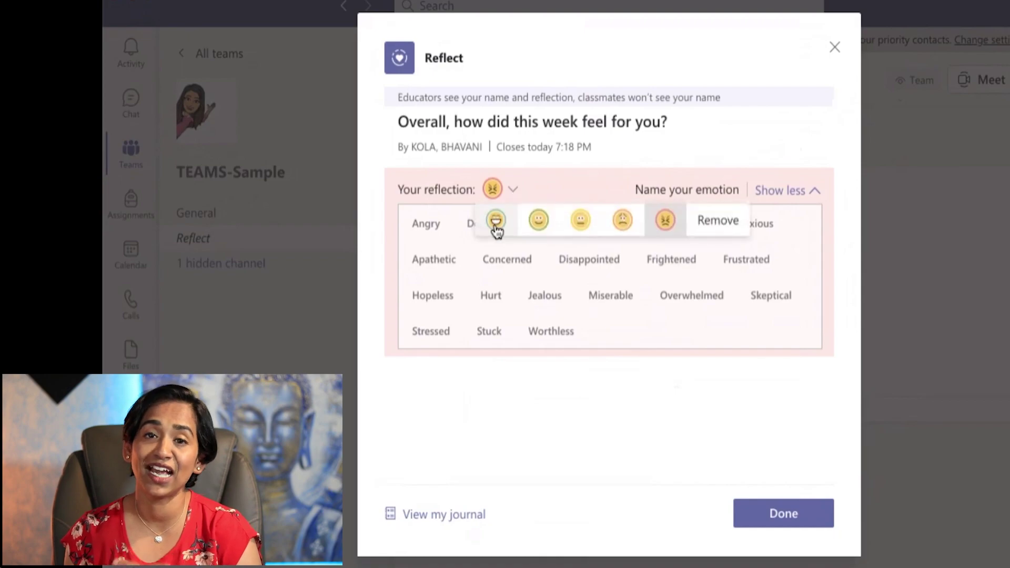
click(494, 220)
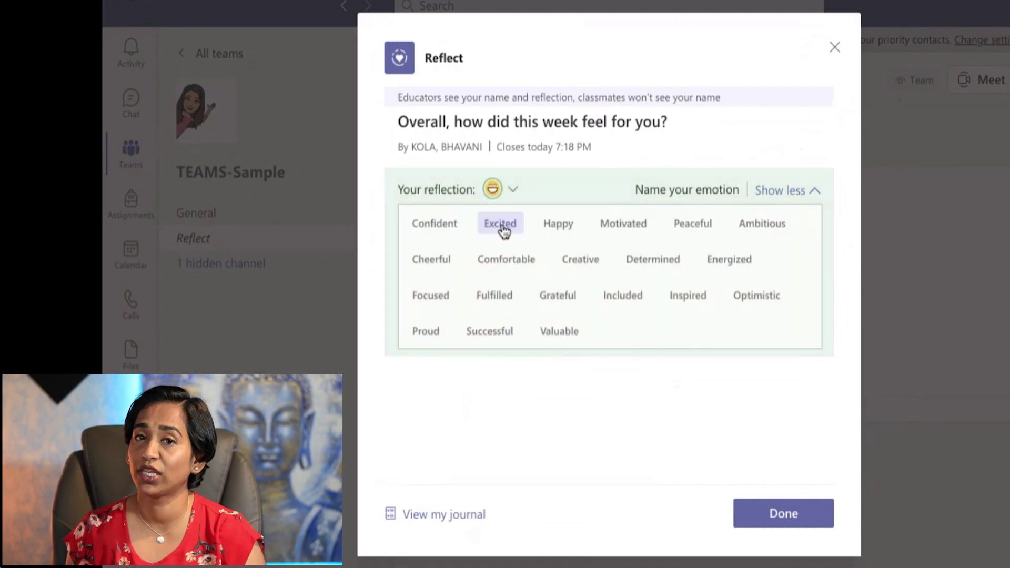
click(484, 511)
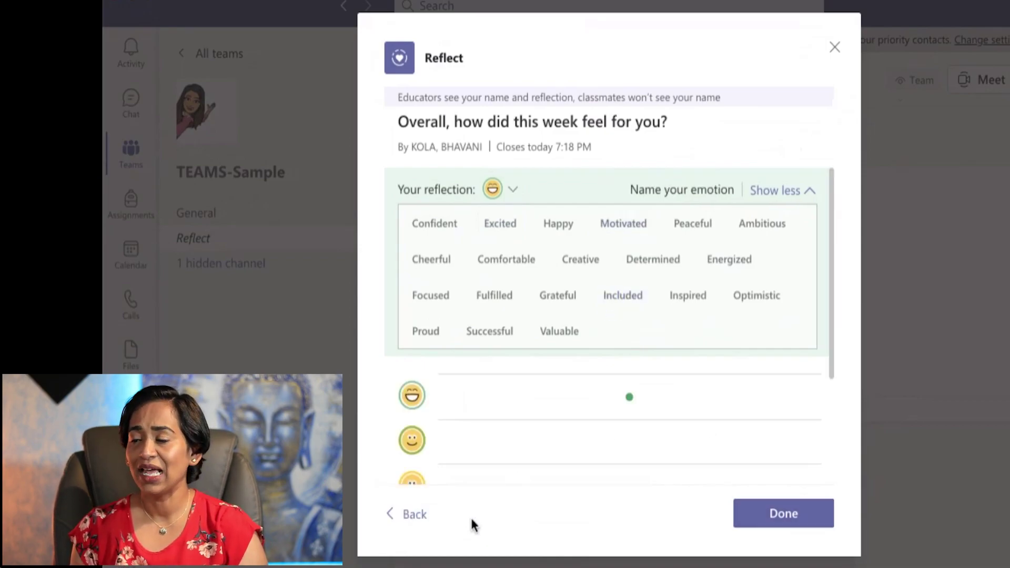
scroll(478, 429, down, 1)
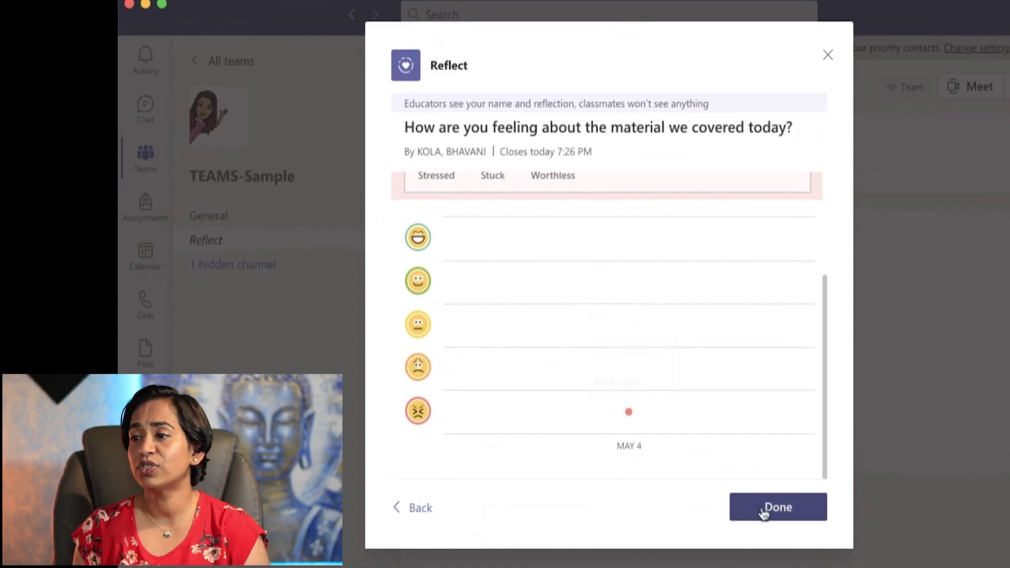
Step: Remove the reflection, re-add it as the neutral face, and browse the journal of past check-ins
scroll(510, 267, up, 3)
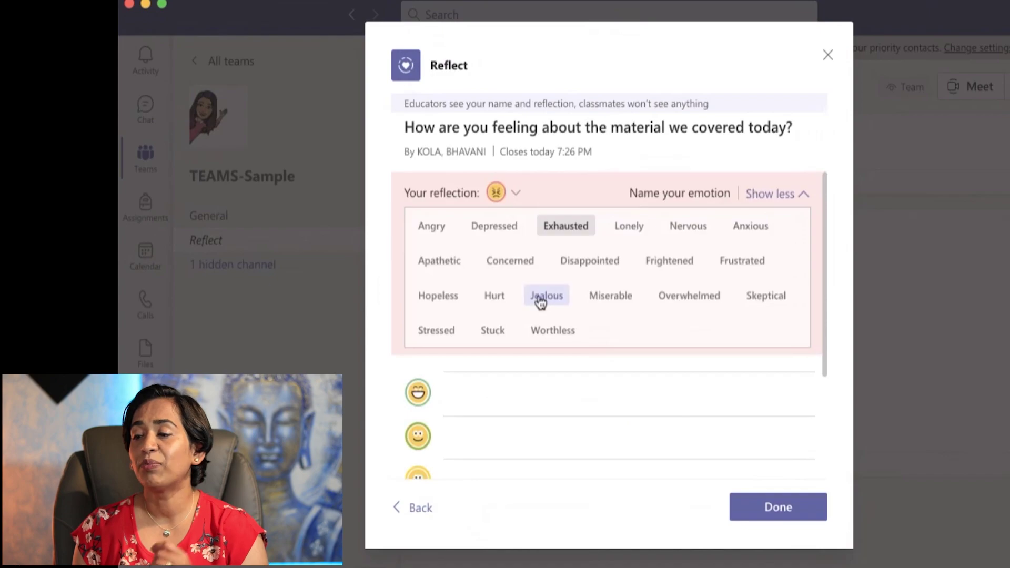
click(516, 193)
click(713, 225)
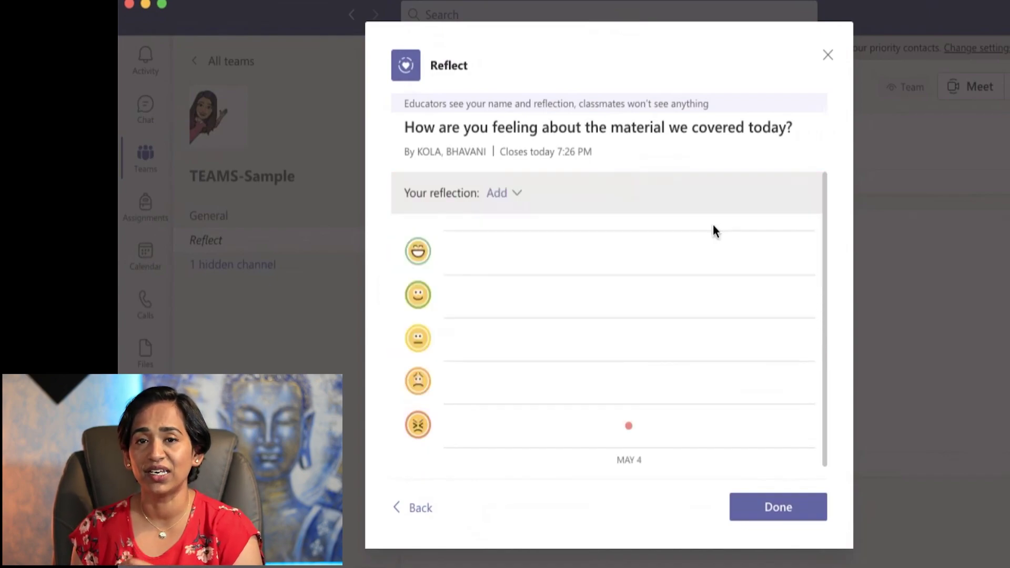
click(515, 193)
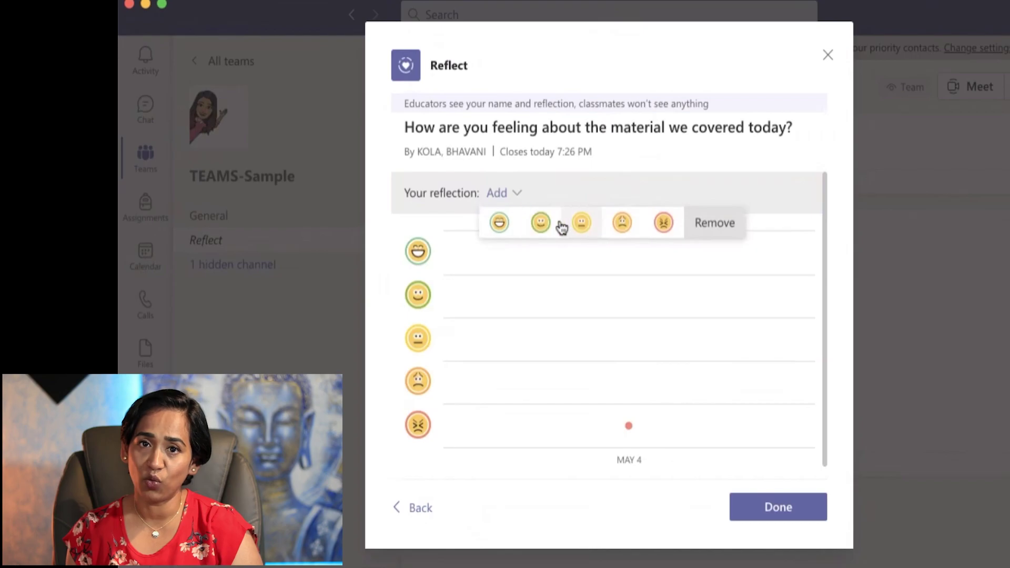
click(578, 223)
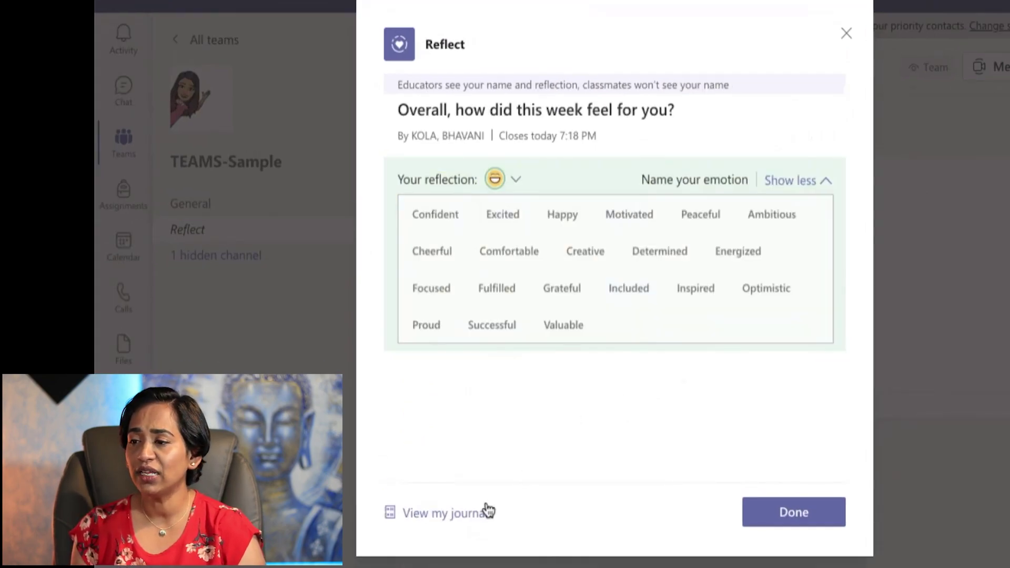
click(487, 511)
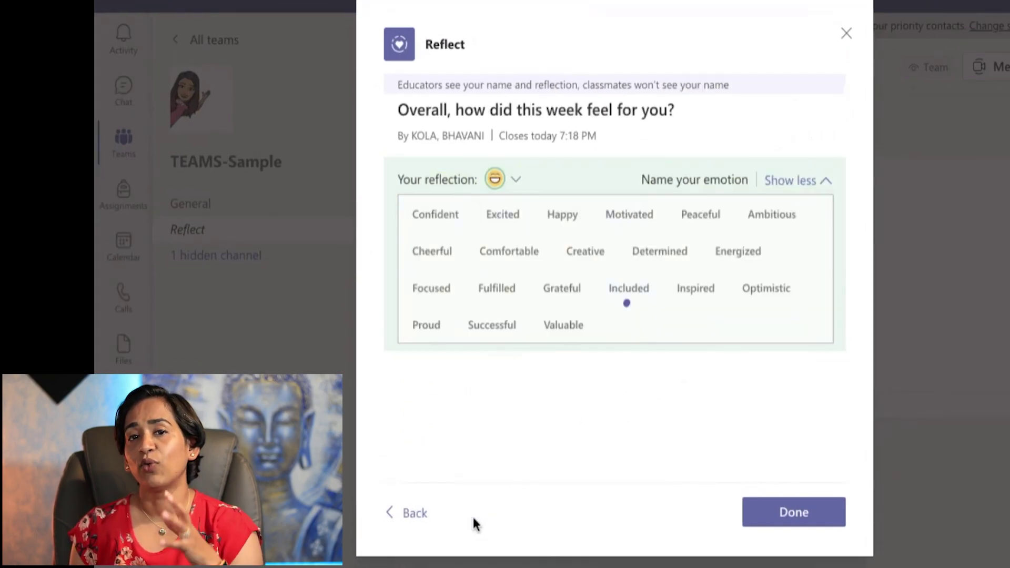
scroll(481, 423, down, 3)
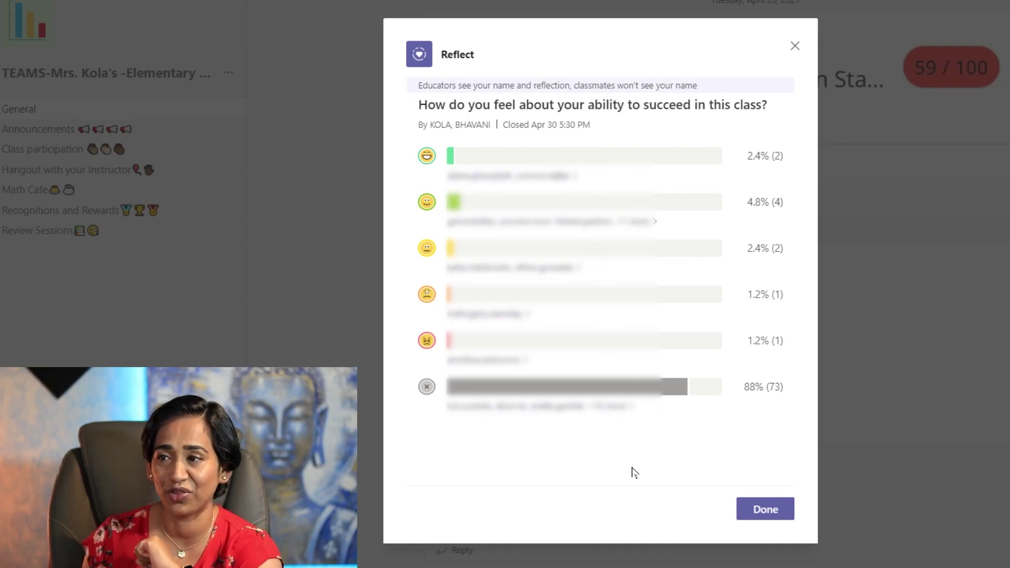
Step: View which students chose the happiest face, then those who chose the 4.8% face
click(426, 156)
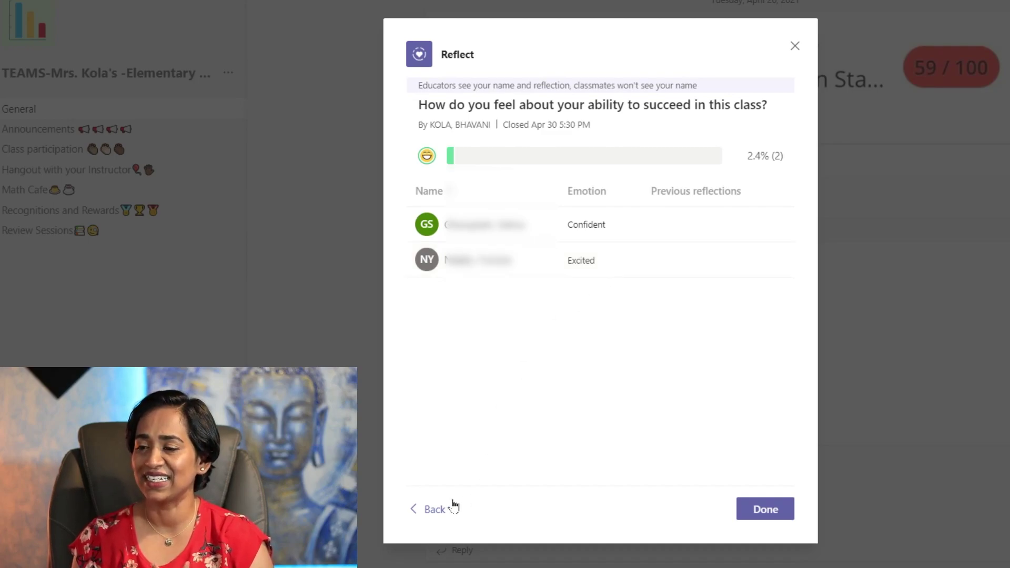
click(438, 514)
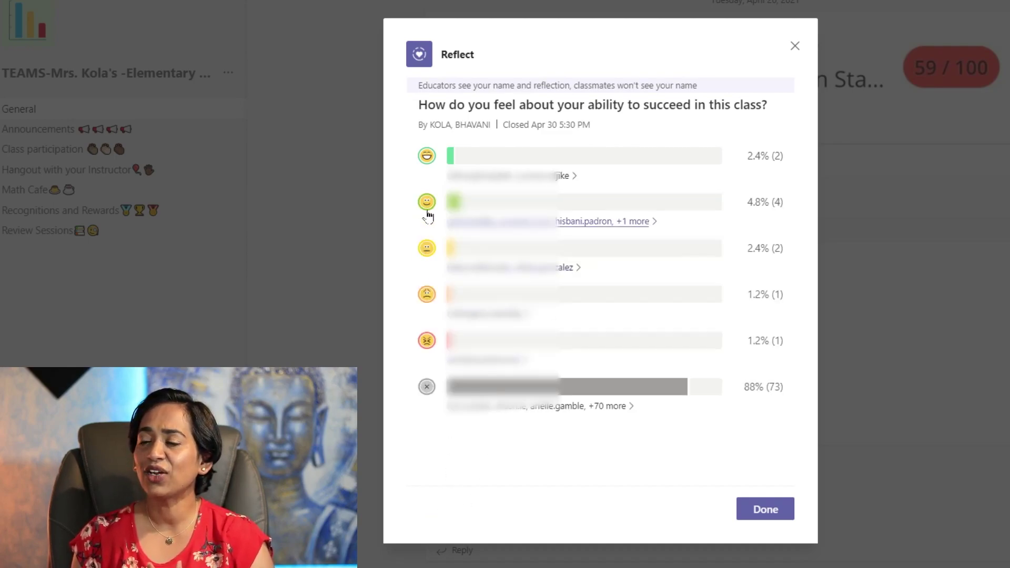
click(427, 209)
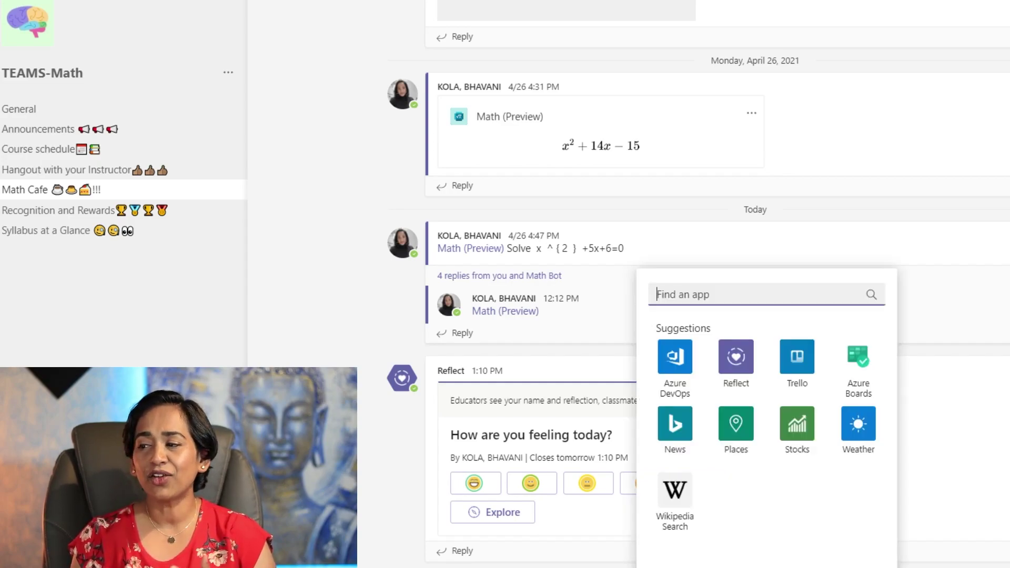
Step: Insert a fresh Reflect check-in and list its available questions
click(747, 372)
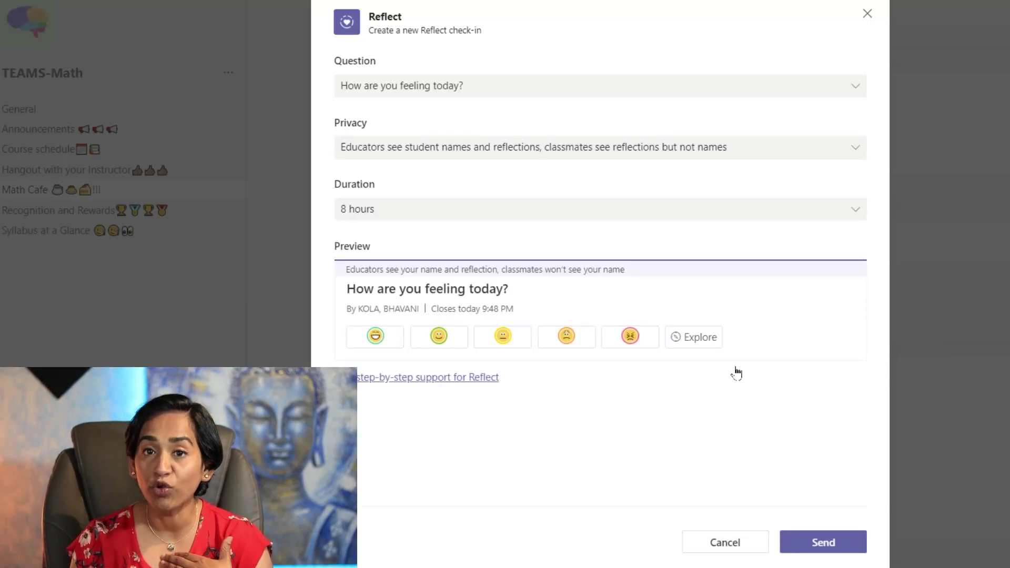
click(854, 89)
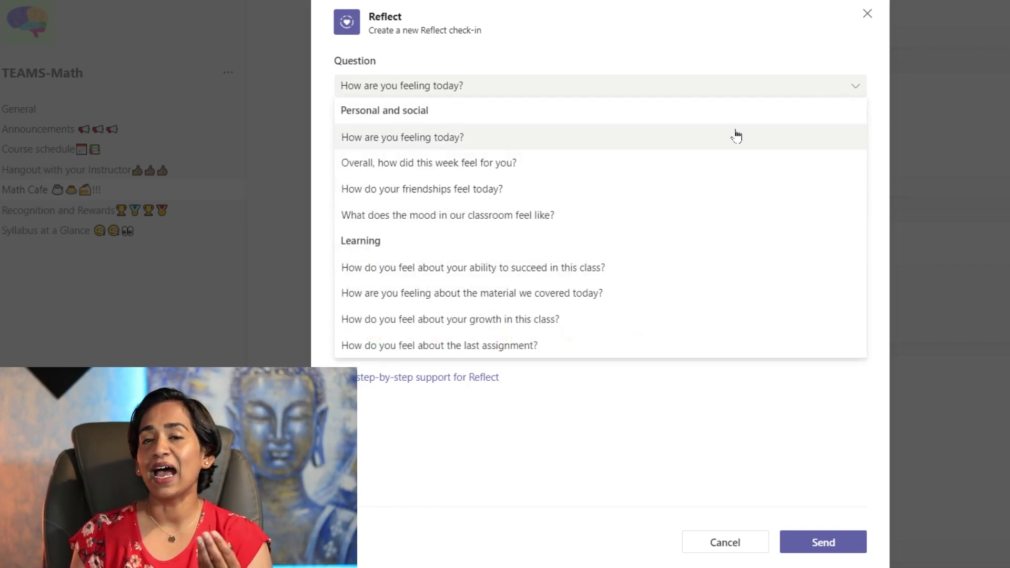